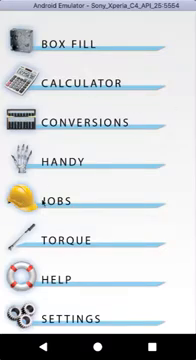
Step: Create a new job named Equitable in the saved jobs list
{"action": "left_click", "coordinate": [47, 201]}
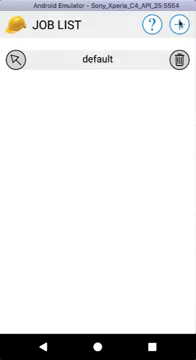
{"action": "left_click", "coordinate": [180, 25]}
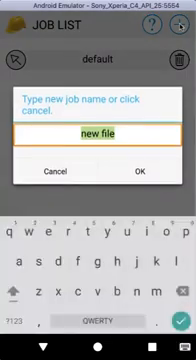
{"action": "type", "text": "Equ"}
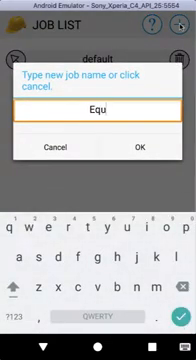
{"action": "type", "text": "itable"}
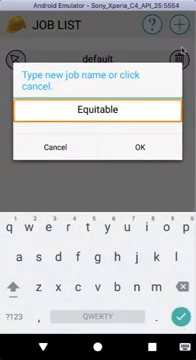
{"action": "left_click", "coordinate": [140, 147]}
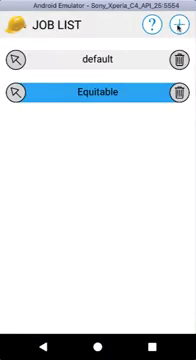
Step: Create a second job named Dalsa and start renaming the default job
{"action": "left_click", "coordinate": [180, 25]}
{"action": "type", "text": "Dalsa"}
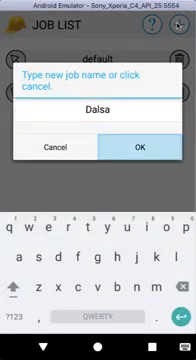
{"action": "left_click", "coordinate": [140, 147]}
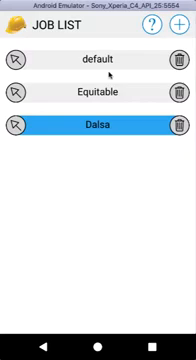
{"action": "left_click", "coordinate": [100, 59]}
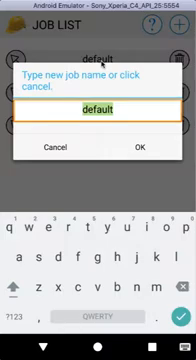
{"action": "type", "text": "Manu"}
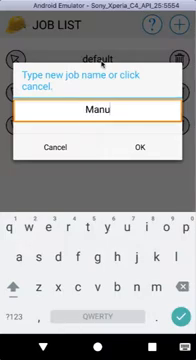
{"action": "type", "text": "life"}
Step: Rename the default job to Manulife
{"action": "left_click", "coordinate": [139, 147]}
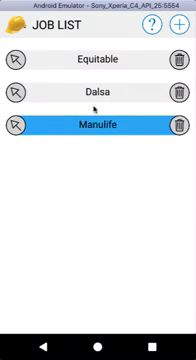
{"action": "left_click", "coordinate": [16, 92]}
{"action": "left_click", "coordinate": [16, 60]}
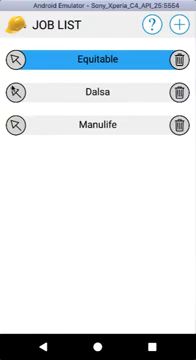
Step: Cycle the current job through Dalsa and Manulife, ending on Equitable
{"action": "left_click", "coordinate": [16, 92]}
{"action": "left_click", "coordinate": [16, 125]}
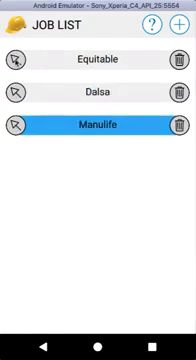
{"action": "left_click", "coordinate": [16, 60]}
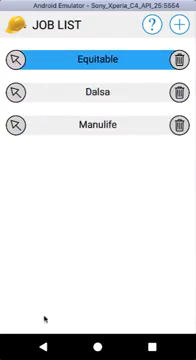
Step: Return to the main menu and enter the BOX FILL list for the Equitable job
{"action": "left_click", "coordinate": [44, 346]}
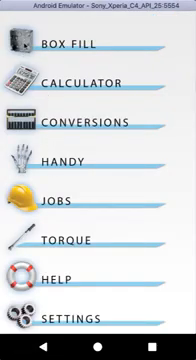
{"action": "left_click", "coordinate": [58, 46]}
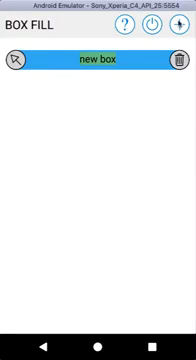
Step: Add two more boxes and rename the first to multi device
{"action": "left_click", "coordinate": [179, 24]}
{"action": "left_click", "coordinate": [179, 24]}
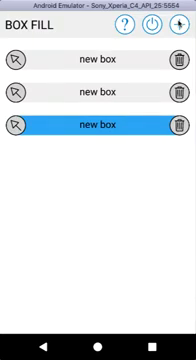
{"action": "double_click", "coordinate": [101, 59]}
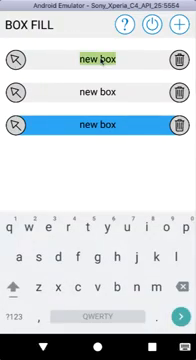
{"action": "type", "text": "multi"}
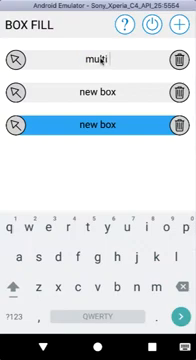
{"action": "type", "text": " device"}
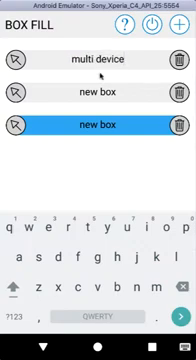
Step: Rename the other boxes square with extension and large box, then select multi device
{"action": "double_click", "coordinate": [105, 92]}
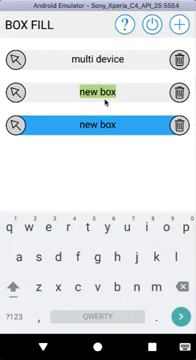
{"action": "double_click", "coordinate": [105, 92]}
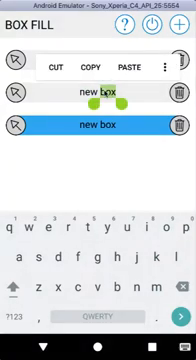
{"action": "key", "text": "BackSpace"}
{"action": "key", "text": "BackSpace"}
{"action": "key", "text": "BackSpace"}
{"action": "key", "text": "BackSpace"}
{"action": "key", "text": "BackSpace"}
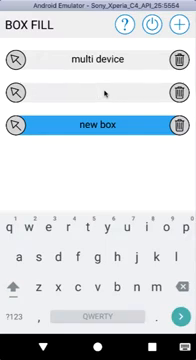
{"action": "type", "text": "squa"}
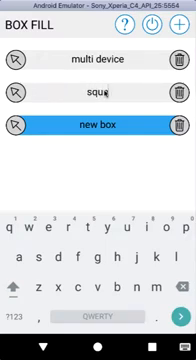
{"action": "type", "text": "re with exten"}
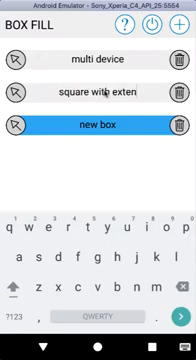
{"action": "type", "text": "sion"}
{"action": "double_click", "coordinate": [98, 124]}
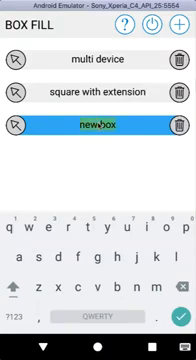
{"action": "type", "text": "large b"}
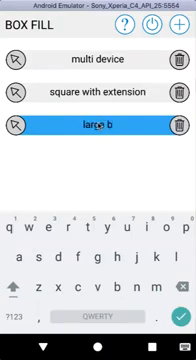
{"action": "type", "text": "ox"}
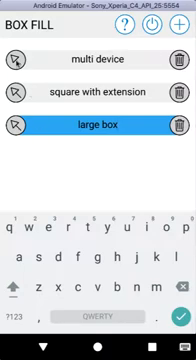
{"action": "left_click", "coordinate": [15, 59]}
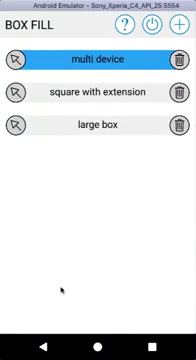
Step: Set the multi device box type to device 3" × 2" × 2-1/2" (204.0 mL)
{"action": "left_click", "coordinate": [44, 346]}
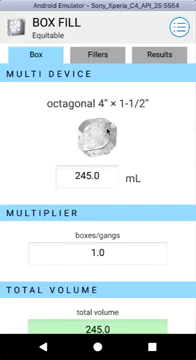
{"action": "left_click", "coordinate": [97, 140]}
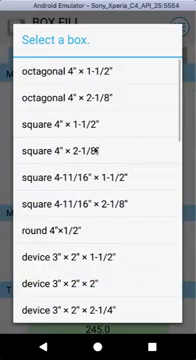
{"action": "scroll", "coordinate": [88, 230], "scroll_direction": "down", "scroll_amount": 3}
{"action": "scroll", "coordinate": [90, 118], "scroll_direction": "down", "scroll_amount": 2}
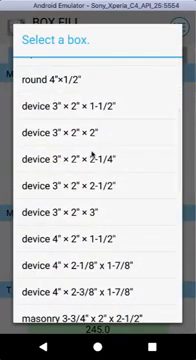
{"action": "scroll", "coordinate": [92, 150], "scroll_direction": "down", "scroll_amount": 2}
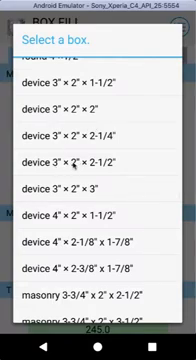
{"action": "left_click", "coordinate": [73, 163]}
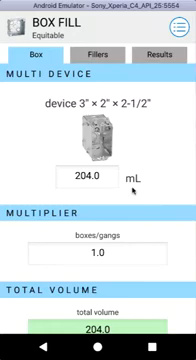
{"action": "scroll", "coordinate": [138, 220], "scroll_direction": "down", "scroll_amount": 3}
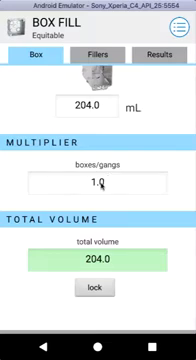
Step: Set boxes/gangs to 3 for a 612.0 mL total, locking then unlocking the volume
{"action": "left_click", "coordinate": [101, 183]}
{"action": "type", "text": "3"}
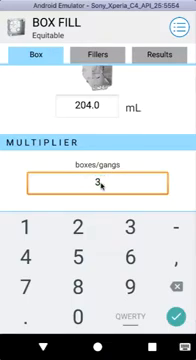
{"action": "key", "text": "Return"}
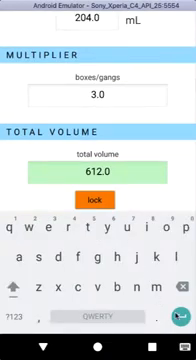
{"action": "left_click", "coordinate": [94, 200]}
{"action": "left_click", "coordinate": [43, 347]}
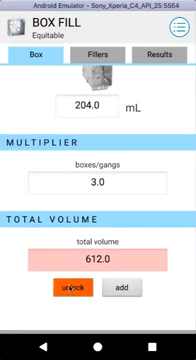
{"action": "left_click", "coordinate": [71, 287]}
{"action": "scroll", "coordinate": [146, 160], "scroll_direction": "up", "scroll_amount": 2}
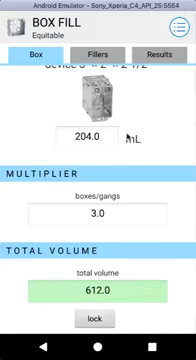
{"action": "scroll", "coordinate": [156, 195], "scroll_direction": "down", "scroll_amount": 2}
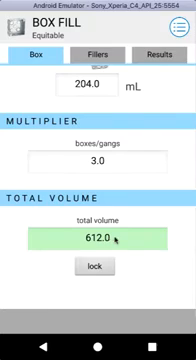
{"action": "scroll", "coordinate": [141, 217], "scroll_direction": "up", "scroll_amount": 3}
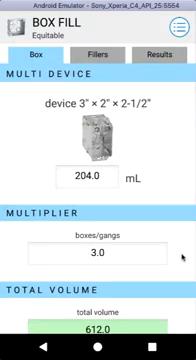
{"action": "scroll", "coordinate": [182, 257], "scroll_direction": "down", "scroll_amount": 3}
{"action": "scroll", "coordinate": [180, 165], "scroll_direction": "up", "scroll_amount": 3}
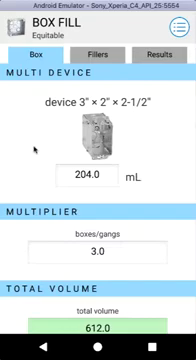
{"action": "scroll", "coordinate": [36, 148], "scroll_direction": "down", "scroll_amount": 3}
{"action": "scroll", "coordinate": [38, 86], "scroll_direction": "up", "scroll_amount": 3}
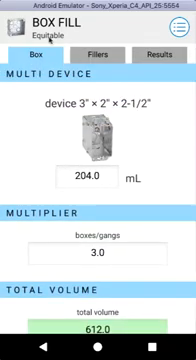
Step: Return to the box list and enter the square with extension box
{"action": "left_click", "coordinate": [12, 25]}
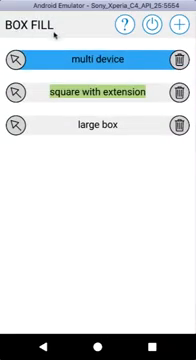
{"action": "left_click", "coordinate": [97, 92]}
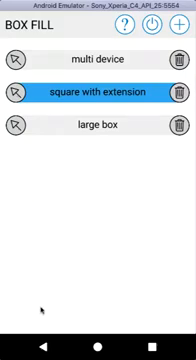
{"action": "left_click", "coordinate": [15, 92]}
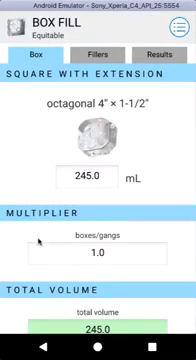
{"action": "scroll", "coordinate": [40, 240], "scroll_direction": "down", "scroll_amount": 3}
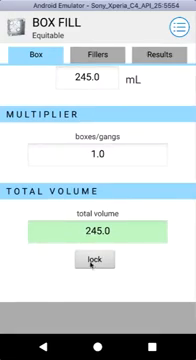
{"action": "scroll", "coordinate": [29, 138], "scroll_direction": "up", "scroll_amount": 3}
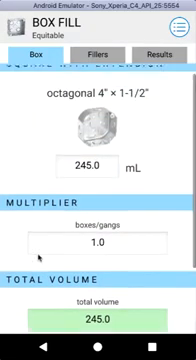
Step: Set its type to square 4" × 2-1/8" and lock the 491.0 mL total
{"action": "left_click", "coordinate": [103, 137]}
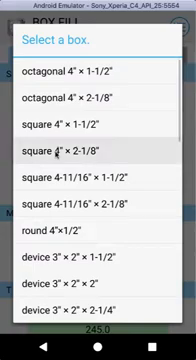
{"action": "left_click", "coordinate": [57, 150]}
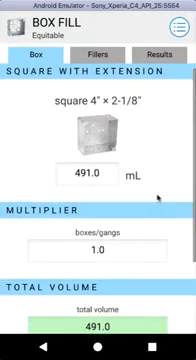
{"action": "scroll", "coordinate": [160, 200], "scroll_direction": "down", "scroll_amount": 3}
{"action": "scroll", "coordinate": [163, 150], "scroll_direction": "up", "scroll_amount": 2}
{"action": "scroll", "coordinate": [163, 196], "scroll_direction": "up", "scroll_amount": 1}
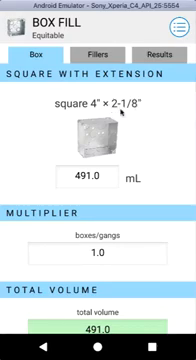
{"action": "scroll", "coordinate": [156, 185], "scroll_direction": "down", "scroll_amount": 1}
{"action": "scroll", "coordinate": [156, 165], "scroll_direction": "down", "scroll_amount": 1}
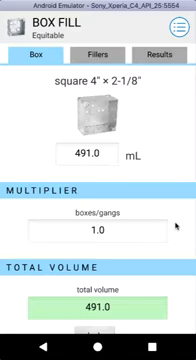
{"action": "scroll", "coordinate": [176, 225], "scroll_direction": "down", "scroll_amount": 1}
{"action": "scroll", "coordinate": [176, 205], "scroll_direction": "down", "scroll_amount": 2}
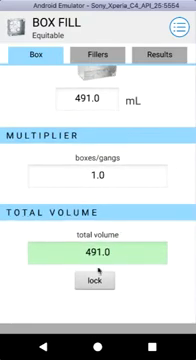
{"action": "left_click", "coordinate": [92, 279]}
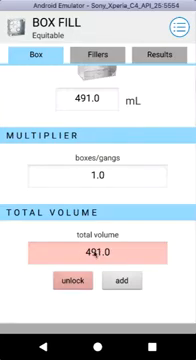
{"action": "scroll", "coordinate": [178, 163], "scroll_direction": "up", "scroll_amount": 3}
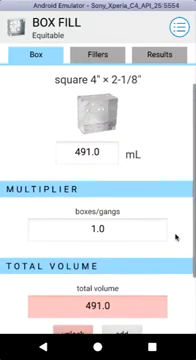
{"action": "scroll", "coordinate": [176, 237], "scroll_direction": "up", "scroll_amount": 1}
Step: Switch the type to square 4" × 1-1/2" and add its 344.0 mL for an 835.0 total
{"action": "left_click", "coordinate": [93, 140]}
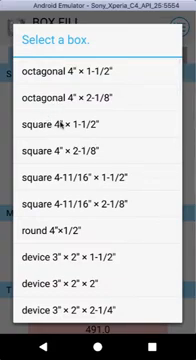
{"action": "left_click", "coordinate": [62, 124]}
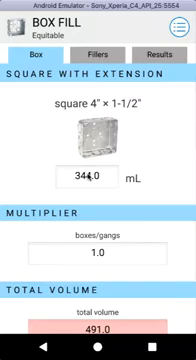
{"action": "left_click_drag", "start_coordinate": [159, 187], "coordinate": [164, 122]}
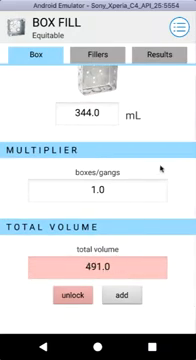
{"action": "mouse_move", "coordinate": [167, 157]}
{"action": "left_mouse_down"}
{"action": "mouse_move", "coordinate": [167, 186]}
{"action": "mouse_move", "coordinate": [175, 140]}
{"action": "left_mouse_up"}
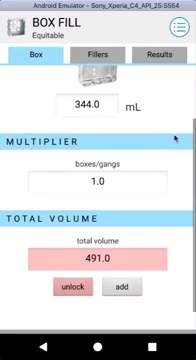
{"action": "left_click", "coordinate": [122, 284]}
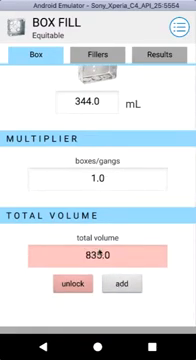
{"action": "scroll", "coordinate": [155, 160], "scroll_direction": "up", "scroll_amount": 3}
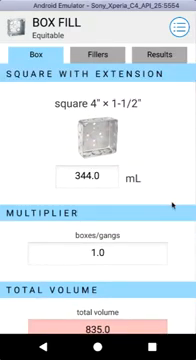
{"action": "scroll", "coordinate": [171, 205], "scroll_direction": "down", "scroll_amount": 3}
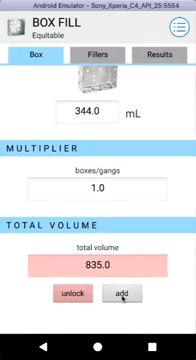
{"action": "scroll", "coordinate": [176, 157], "scroll_direction": "up", "scroll_amount": 1}
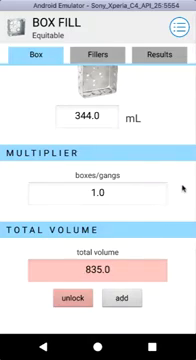
{"action": "scroll", "coordinate": [180, 200], "scroll_direction": "up", "scroll_amount": 1}
{"action": "scroll", "coordinate": [180, 165], "scroll_direction": "down", "scroll_amount": 1}
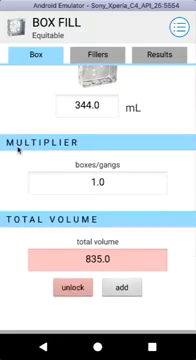
{"action": "scroll", "coordinate": [20, 122], "scroll_direction": "up", "scroll_amount": 2}
{"action": "scroll", "coordinate": [25, 195], "scroll_direction": "up", "scroll_amount": 1}
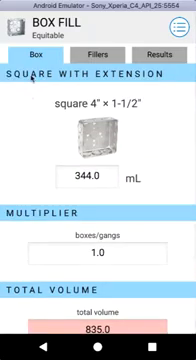
Step: Go back, enter the large box and bring up its box types
{"action": "key", "text": "Escape"}
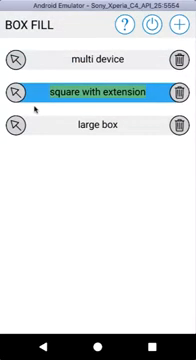
{"action": "left_click", "coordinate": [22, 123]}
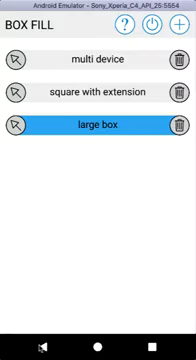
{"action": "left_click", "coordinate": [98, 124]}
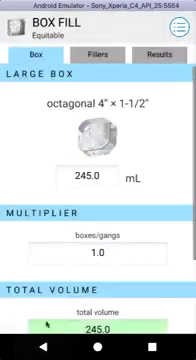
{"action": "left_click", "coordinate": [92, 144]}
{"action": "scroll", "coordinate": [95, 235], "scroll_direction": "down", "scroll_amount": 3}
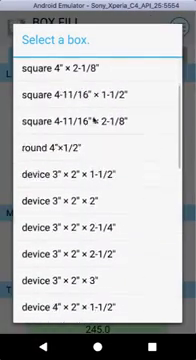
{"action": "scroll", "coordinate": [95, 150], "scroll_direction": "down", "scroll_amount": 3}
{"action": "scroll", "coordinate": [98, 152], "scroll_direction": "down", "scroll_amount": 3}
{"action": "scroll", "coordinate": [95, 120], "scroll_direction": "down", "scroll_amount": 3}
{"action": "scroll", "coordinate": [90, 130], "scroll_direction": "down", "scroll_amount": 1}
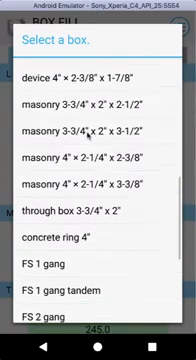
{"action": "scroll", "coordinate": [95, 100], "scroll_direction": "down", "scroll_amount": 4}
{"action": "scroll", "coordinate": [80, 204], "scroll_direction": "down", "scroll_amount": 1}
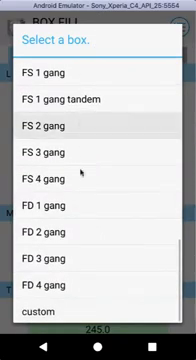
{"action": "scroll", "coordinate": [82, 175], "scroll_direction": "up", "scroll_amount": 4}
{"action": "scroll", "coordinate": [88, 185], "scroll_direction": "up", "scroll_amount": 2}
{"action": "scroll", "coordinate": [88, 175], "scroll_direction": "up", "scroll_amount": 3}
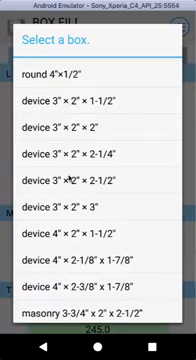
{"action": "scroll", "coordinate": [66, 232], "scroll_direction": "down", "scroll_amount": 3}
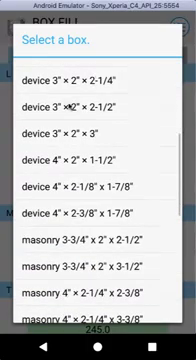
{"action": "scroll", "coordinate": [68, 110], "scroll_direction": "down", "scroll_amount": 3}
{"action": "scroll", "coordinate": [70, 200], "scroll_direction": "up", "scroll_amount": 5}
{"action": "scroll", "coordinate": [80, 95], "scroll_direction": "up", "scroll_amount": 2}
{"action": "scroll", "coordinate": [80, 95], "scroll_direction": "up", "scroll_amount": 1}
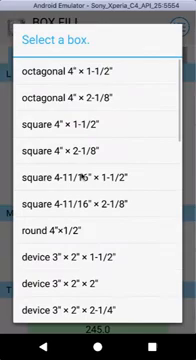
Step: Set the large box's type to custom, starting at 0.0 volume
{"action": "left_click", "coordinate": [44, 347]}
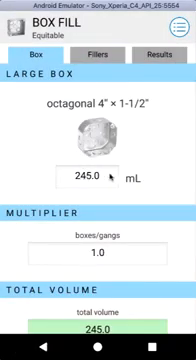
{"action": "left_click", "coordinate": [95, 135]}
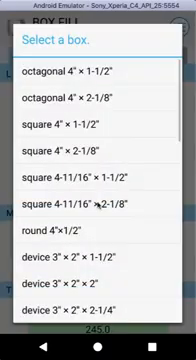
{"action": "scroll", "coordinate": [98, 200], "scroll_direction": "down", "scroll_amount": 5}
{"action": "scroll", "coordinate": [80, 230], "scroll_direction": "down", "scroll_amount": 5}
{"action": "scroll", "coordinate": [73, 253], "scroll_direction": "down", "scroll_amount": 4}
{"action": "scroll", "coordinate": [75, 145], "scroll_direction": "down", "scroll_amount": 3}
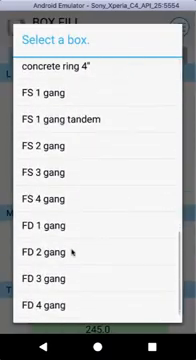
{"action": "scroll", "coordinate": [72, 252], "scroll_direction": "down", "scroll_amount": 2}
{"action": "left_click", "coordinate": [40, 310]}
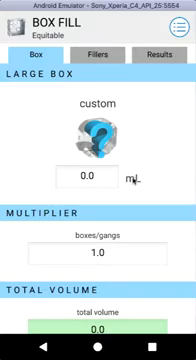
Step: Switch the custom box's volume unit from mL to in³ and return to the main menu
{"action": "left_click", "coordinate": [133, 177]}
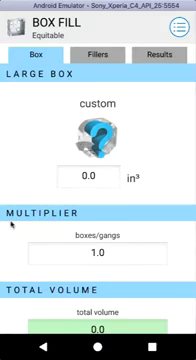
{"action": "left_click", "coordinate": [44, 346]}
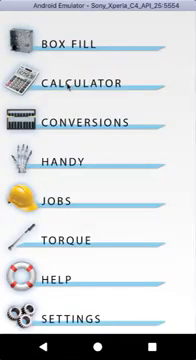
Step: In the calculator, enter a 12-inch side and square it to 144 square inches
{"action": "left_click", "coordinate": [68, 84]}
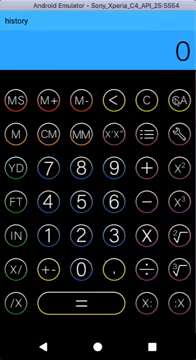
{"action": "left_click", "coordinate": [47, 235]}
{"action": "left_click", "coordinate": [81, 235]}
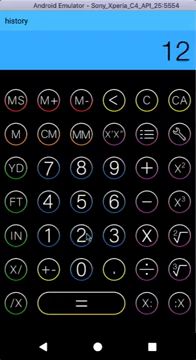
{"action": "left_click", "coordinate": [16, 235]}
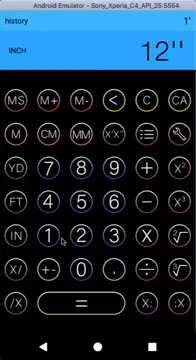
{"action": "left_click", "coordinate": [47, 235]}
{"action": "left_click", "coordinate": [81, 238]}
{"action": "left_click", "coordinate": [16, 235]}
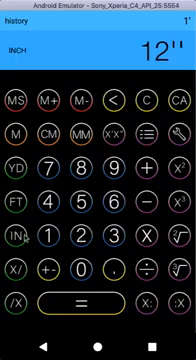
{"action": "left_click", "coordinate": [148, 235]}
Step: Multiply by a 6-inch depth to get 864 cubic inches
{"action": "left_click", "coordinate": [115, 201]}
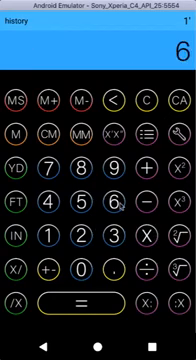
{"action": "left_click", "coordinate": [16, 235]}
{"action": "left_click", "coordinate": [77, 300]}
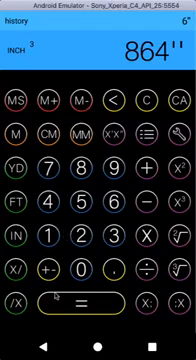
Step: From the main menu, enter Box Fill and set the custom box volume to 864 cubic inches
{"action": "left_click", "coordinate": [43, 347]}
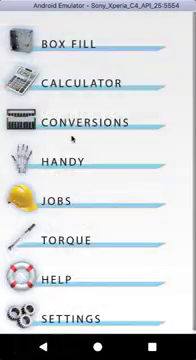
{"action": "left_click", "coordinate": [72, 45]}
{"action": "left_click", "coordinate": [90, 176]}
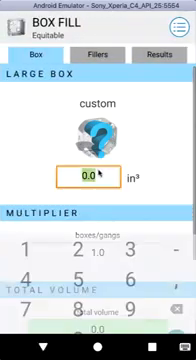
{"action": "type", "text": "864"}
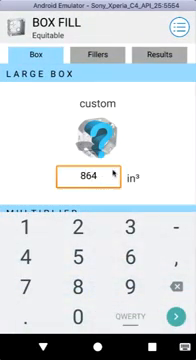
{"action": "left_click", "coordinate": [43, 347]}
{"action": "scroll", "coordinate": [170, 280], "scroll_direction": "down", "scroll_amount": 2}
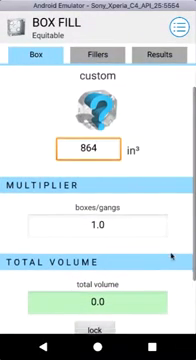
{"action": "key", "text": "Tab"}
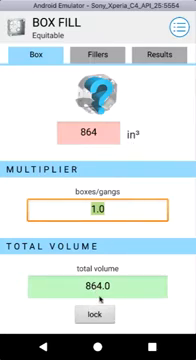
{"action": "scroll", "coordinate": [160, 94], "scroll_direction": "up", "scroll_amount": 2}
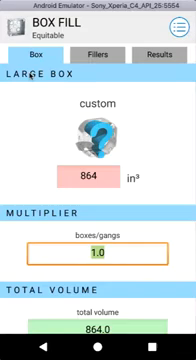
Step: Back in the box list, choose the saved 'multi device' box and open its details
{"action": "key", "text": "Escape"}
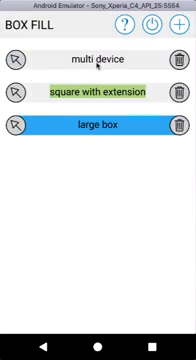
{"action": "left_click", "coordinate": [16, 59]}
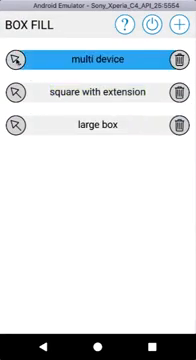
{"action": "left_click", "coordinate": [43, 346]}
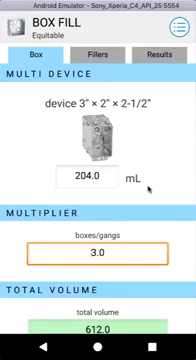
{"action": "scroll", "coordinate": [148, 188], "scroll_direction": "down", "scroll_amount": 2}
{"action": "scroll", "coordinate": [152, 115], "scroll_direction": "up", "scroll_amount": 2}
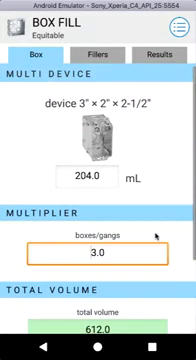
{"action": "scroll", "coordinate": [160, 198], "scroll_direction": "down", "scroll_amount": 2}
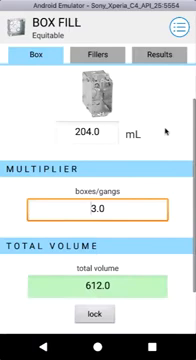
{"action": "scroll", "coordinate": [167, 130], "scroll_direction": "down", "scroll_amount": 1}
{"action": "scroll", "coordinate": [167, 128], "scroll_direction": "up", "scroll_amount": 3}
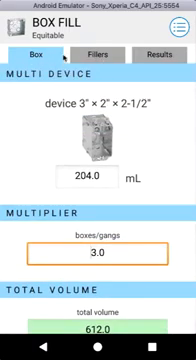
Step: Switch to the Fillers view listing wires, wire nuts, fixture studs and devices
{"action": "left_click", "coordinate": [97, 54]}
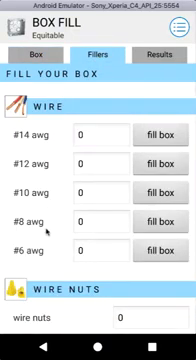
{"action": "scroll", "coordinate": [50, 220], "scroll_direction": "down", "scroll_amount": 3}
{"action": "scroll", "coordinate": [50, 200], "scroll_direction": "down", "scroll_amount": 1}
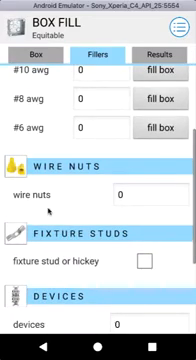
{"action": "scroll", "coordinate": [49, 150], "scroll_direction": "down", "scroll_amount": 3}
{"action": "scroll", "coordinate": [50, 115], "scroll_direction": "down", "scroll_amount": 1}
{"action": "scroll", "coordinate": [54, 130], "scroll_direction": "up", "scroll_amount": 5}
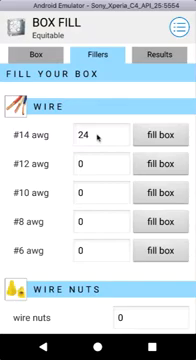
Step: Edit the #14 awg wire count and set the device count to 3
{"action": "double_click", "coordinate": [84, 135]}
{"action": "type", "text": "0"}
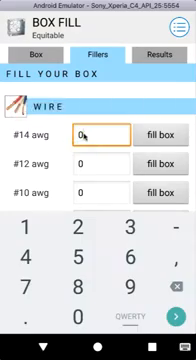
{"action": "left_click", "coordinate": [43, 344]}
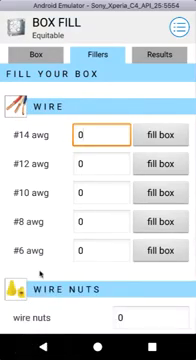
{"action": "scroll", "coordinate": [41, 252], "scroll_direction": "down", "scroll_amount": 4}
{"action": "scroll", "coordinate": [47, 240], "scroll_direction": "down", "scroll_amount": 3}
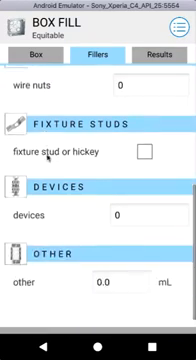
{"action": "left_click", "coordinate": [117, 219]}
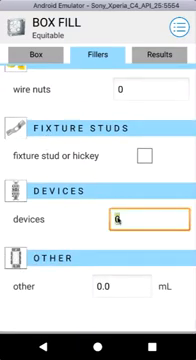
{"action": "type", "text": "3"}
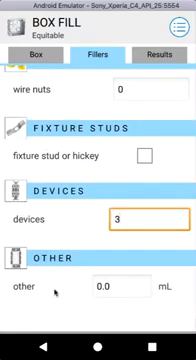
{"action": "left_click", "coordinate": [55, 290]}
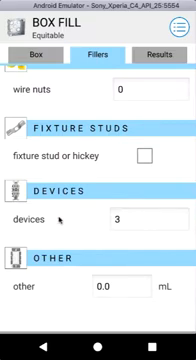
{"action": "scroll", "coordinate": [58, 228], "scroll_direction": "down", "scroll_amount": 1}
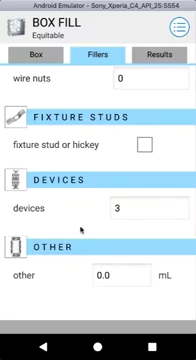
{"action": "scroll", "coordinate": [82, 230], "scroll_direction": "up", "scroll_amount": 3}
{"action": "scroll", "coordinate": [82, 280], "scroll_direction": "up", "scroll_amount": 2}
{"action": "scroll", "coordinate": [84, 192], "scroll_direction": "up", "scroll_amount": 1}
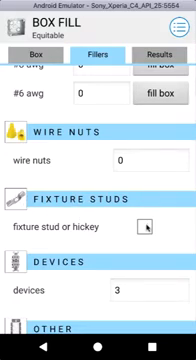
{"action": "left_click_drag", "start_coordinate": [74, 157], "coordinate": [77, 217]}
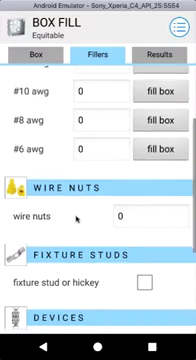
{"action": "left_click_drag", "start_coordinate": [66, 189], "coordinate": [66, 163]}
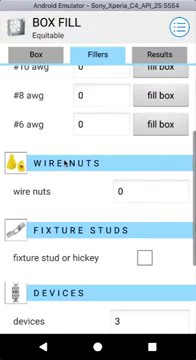
Step: Set the wire nut count to 3, then fill the box with the maximum 17 #14 awg wires
{"action": "left_click", "coordinate": [120, 191]}
{"action": "type", "text": "3"}
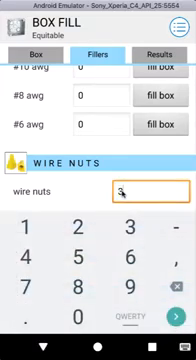
{"action": "key", "text": "Escape"}
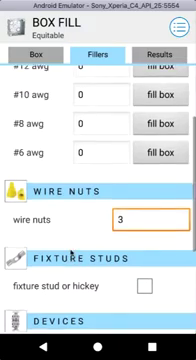
{"action": "mouse_move", "coordinate": [71, 205]}
{"action": "left_mouse_down"}
{"action": "mouse_move", "coordinate": [71, 307]}
{"action": "mouse_move", "coordinate": [75, 200]}
{"action": "mouse_move", "coordinate": [77, 300]}
{"action": "left_mouse_up"}
{"action": "left_click_drag", "start_coordinate": [50, 202], "coordinate": [57, 283]}
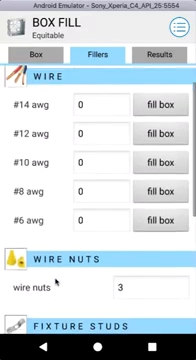
{"action": "left_click", "coordinate": [158, 108]}
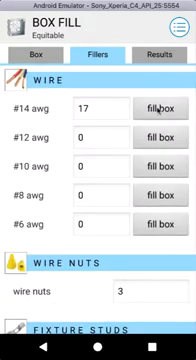
{"action": "mouse_move", "coordinate": [45, 272]}
{"action": "left_mouse_down"}
{"action": "mouse_move", "coordinate": [52, 113]}
{"action": "mouse_move", "coordinate": [68, 180]}
{"action": "mouse_move", "coordinate": [72, 270]}
{"action": "left_mouse_up"}
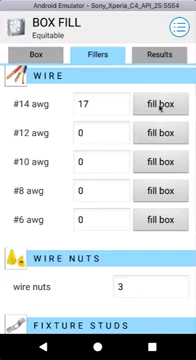
Step: Change the #14 awg wire count to 10 and leave the keypad
{"action": "double_click", "coordinate": [84, 104]}
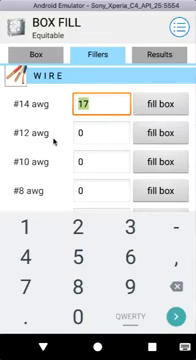
{"action": "type", "text": "10"}
{"action": "key", "text": "Tab"}
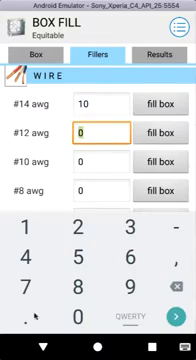
{"action": "key", "text": "Escape"}
{"action": "scroll", "coordinate": [35, 190], "scroll_direction": "up", "scroll_amount": 1}
{"action": "scroll", "coordinate": [40, 250], "scroll_direction": "down", "scroll_amount": 2}
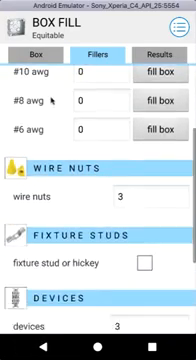
{"action": "scroll", "coordinate": [52, 100], "scroll_direction": "down", "scroll_amount": 2}
{"action": "scroll", "coordinate": [47, 160], "scroll_direction": "down", "scroll_amount": 2}
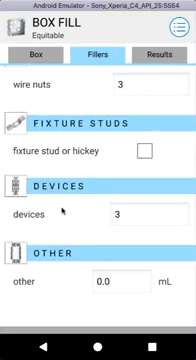
{"action": "scroll", "coordinate": [57, 200], "scroll_direction": "up", "scroll_amount": 2}
{"action": "scroll", "coordinate": [57, 250], "scroll_direction": "up", "scroll_amount": 2}
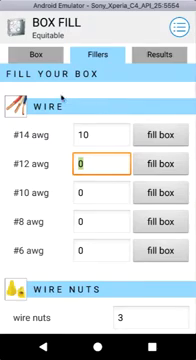
Step: Check the result, raise #14 awg to 20 wires and see the box overfill at 108%
{"action": "left_click", "coordinate": [163, 56]}
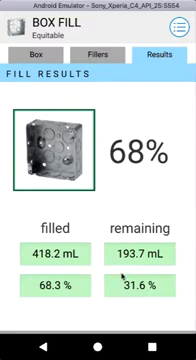
{"action": "left_click", "coordinate": [100, 53]}
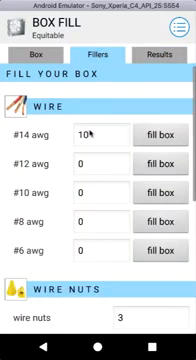
{"action": "left_click", "coordinate": [90, 134]}
{"action": "type", "text": "20"}
{"action": "key", "text": "Return"}
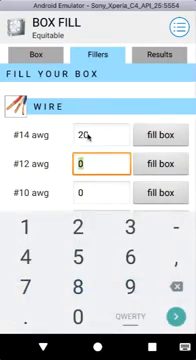
{"action": "left_click", "coordinate": [42, 345]}
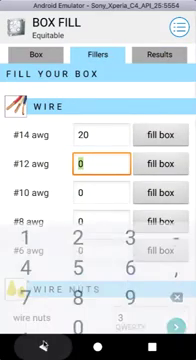
{"action": "left_click", "coordinate": [160, 53]}
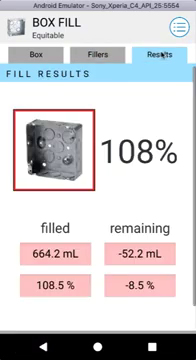
Step: Restore 10 #14 awg wires and view the 68% fill result again
{"action": "left_click", "coordinate": [100, 55]}
{"action": "double_click", "coordinate": [83, 134]}
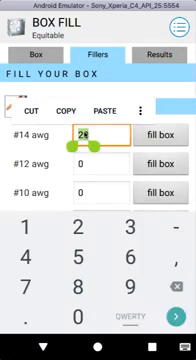
{"action": "type", "text": "1"}
{"action": "left_click", "coordinate": [100, 163]}
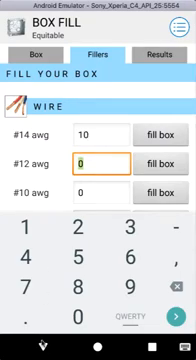
{"action": "left_click", "coordinate": [156, 55]}
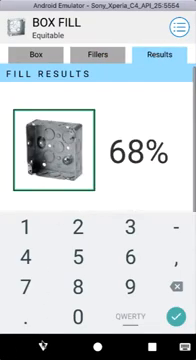
Step: Review the 418.2 mL filled / 193.7 mL remaining results and fillers, then show the box details
{"action": "left_click", "coordinate": [43, 345]}
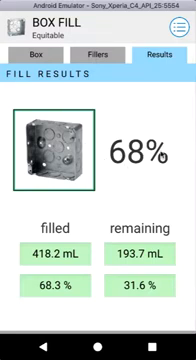
{"action": "scroll", "coordinate": [97, 214], "scroll_direction": "down", "scroll_amount": 1}
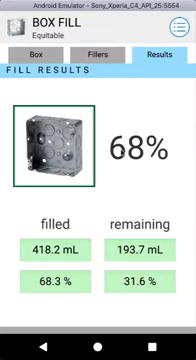
{"action": "left_click", "coordinate": [101, 55]}
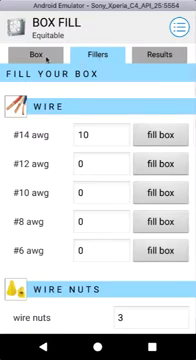
{"action": "left_click", "coordinate": [150, 55]}
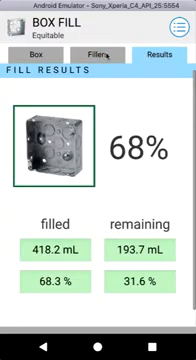
{"action": "left_click", "coordinate": [104, 55]}
{"action": "left_click", "coordinate": [44, 58]}
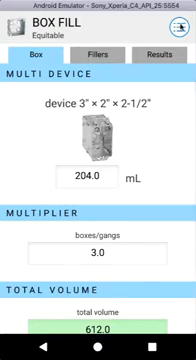
Step: From the Box Fill Menu, choose print to show the calculation report's print preview
{"action": "left_click", "coordinate": [179, 27]}
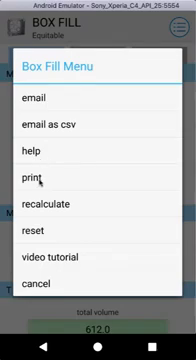
{"action": "left_click", "coordinate": [36, 177]}
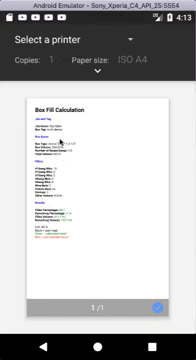
Step: Check the printer list, leave the print preview unprinted, and reopen the Box Fill Menu
{"action": "left_click", "coordinate": [128, 40]}
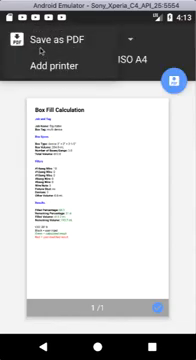
{"action": "left_click", "coordinate": [5, 148]}
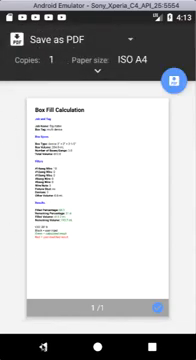
{"action": "left_click", "coordinate": [9, 335]}
{"action": "left_click", "coordinate": [177, 26]}
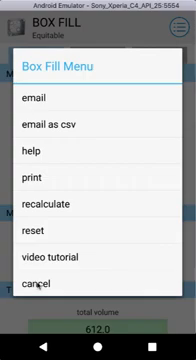
Step: Cancel out of the menu to return to the 3-gang box details (204.0 mL, 612.0 total)
{"action": "left_click", "coordinate": [39, 286]}
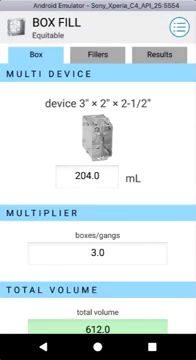